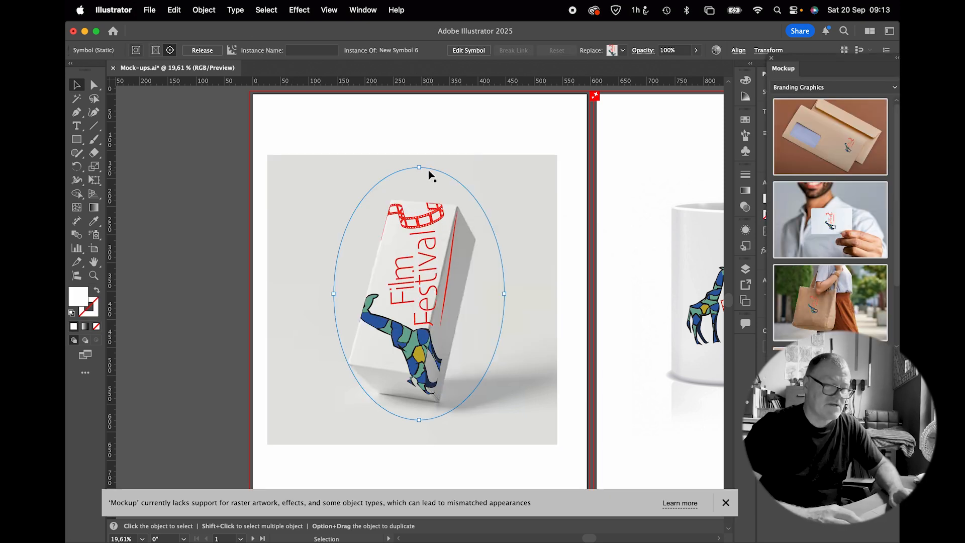
# Scale down, rotate and reposition the Film Festival logo so it fits the front face of the tilted box, and deselect it
pyautogui.moveTo(420, 167); pyautogui.dragTo(426, 207)
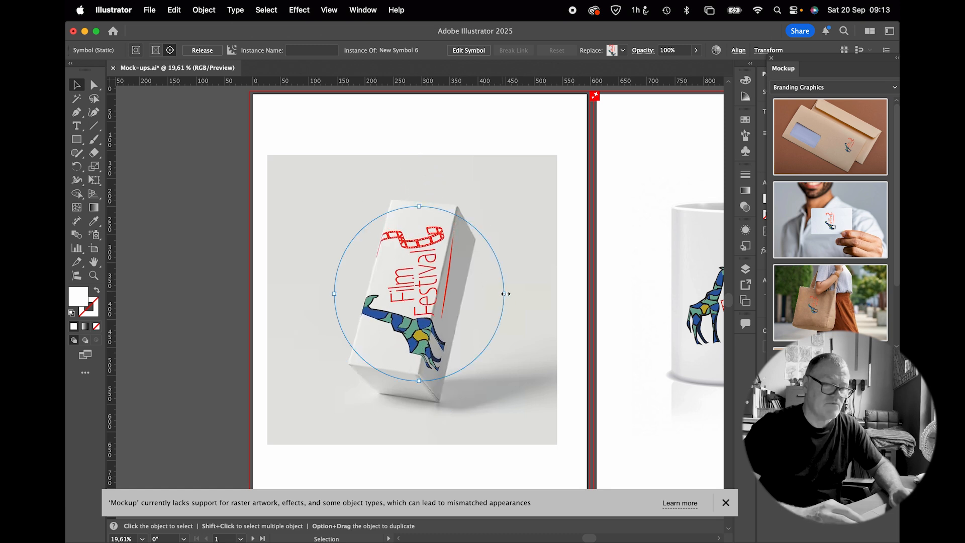
pyautogui.moveTo(509, 293); pyautogui.dragTo(500, 324)
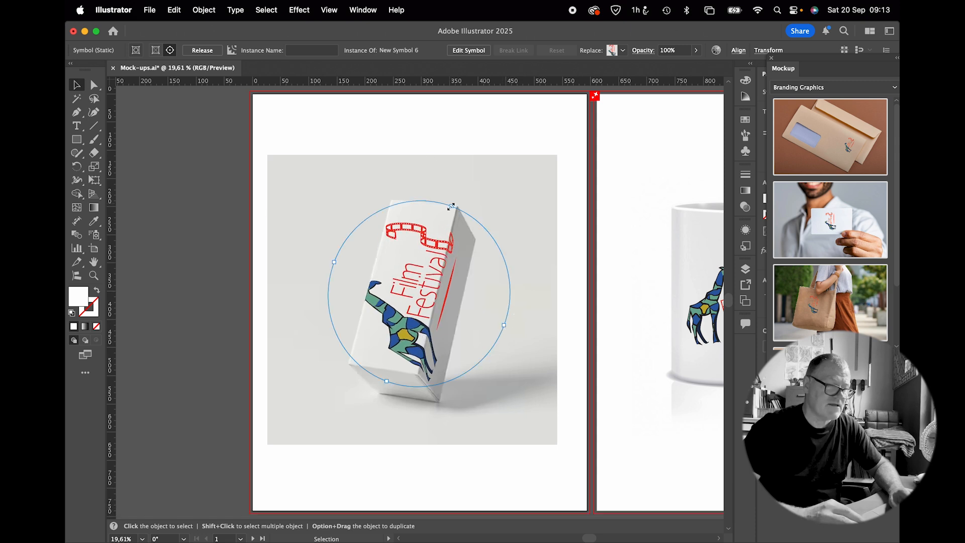
pyautogui.moveTo(451, 207); pyautogui.dragTo(447, 222)
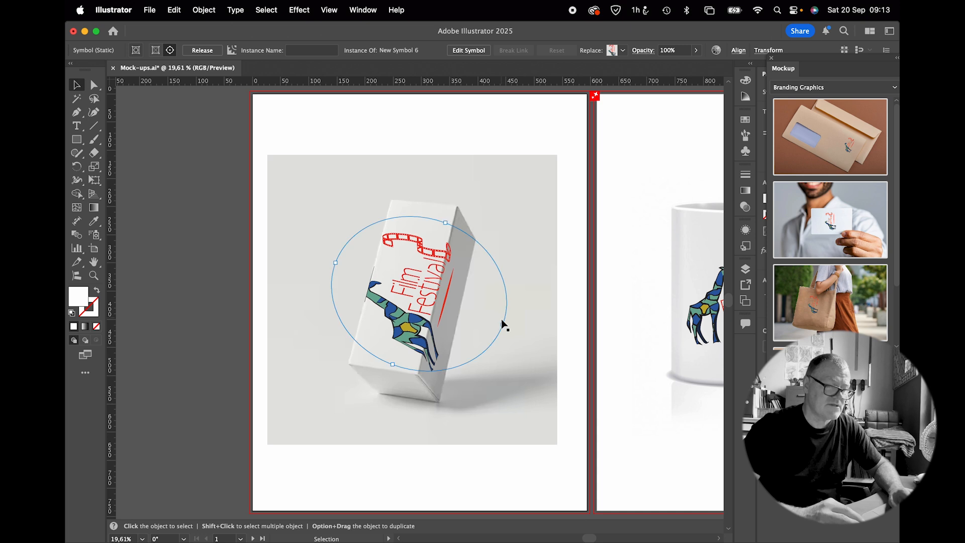
pyautogui.moveTo(503, 324); pyautogui.dragTo(421, 271)
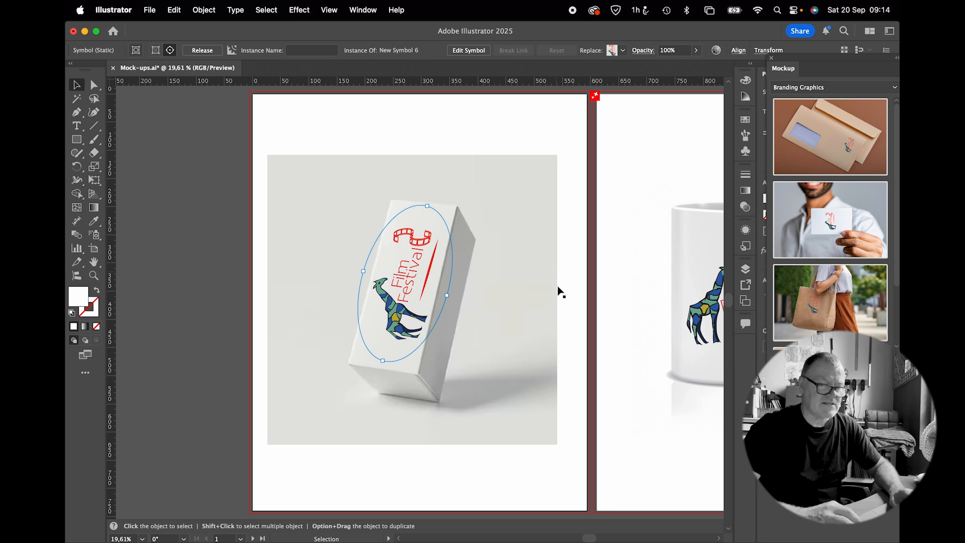
pyautogui.click(253, 180)
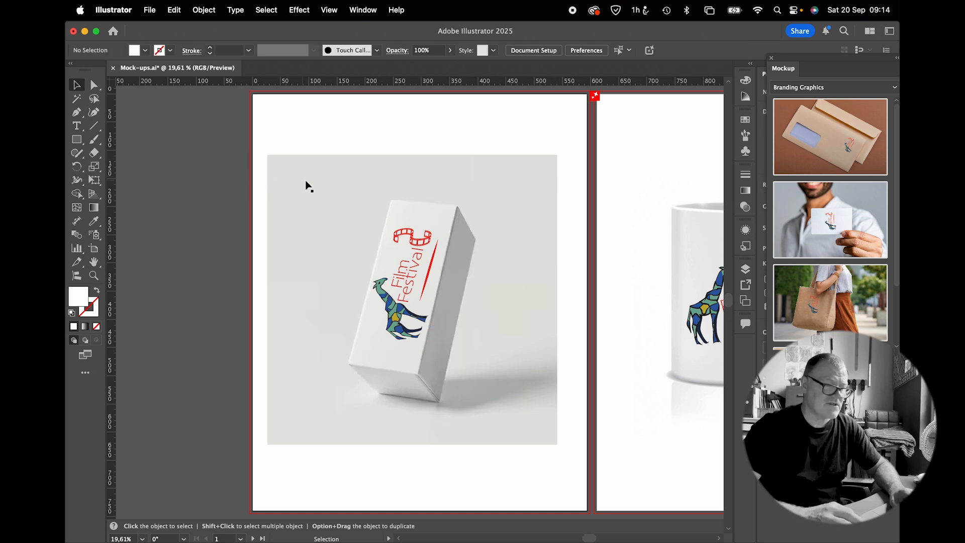
# Select the whole box mockup and check which mockup commands are available for it
pyautogui.click(306, 185)
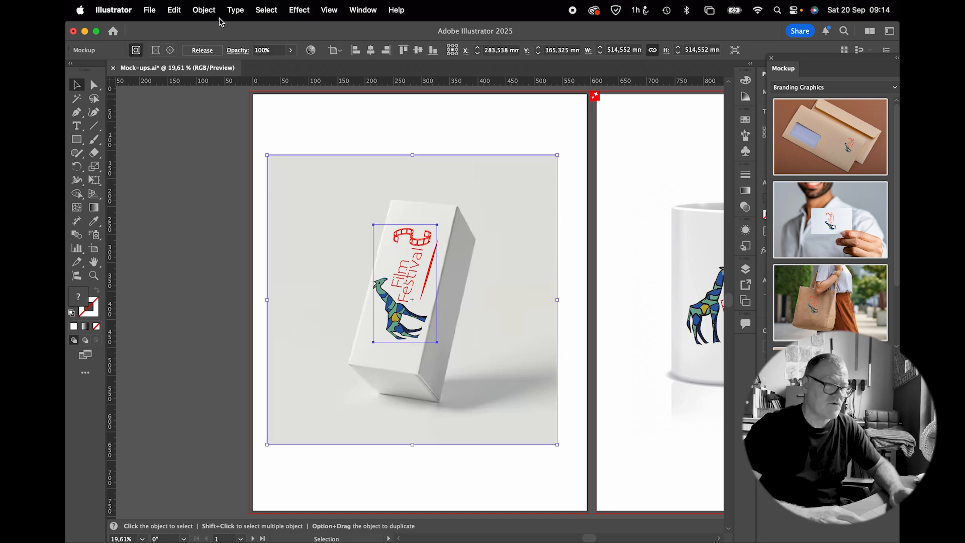
pyautogui.click(205, 10)
pyautogui.moveTo(281, 504)
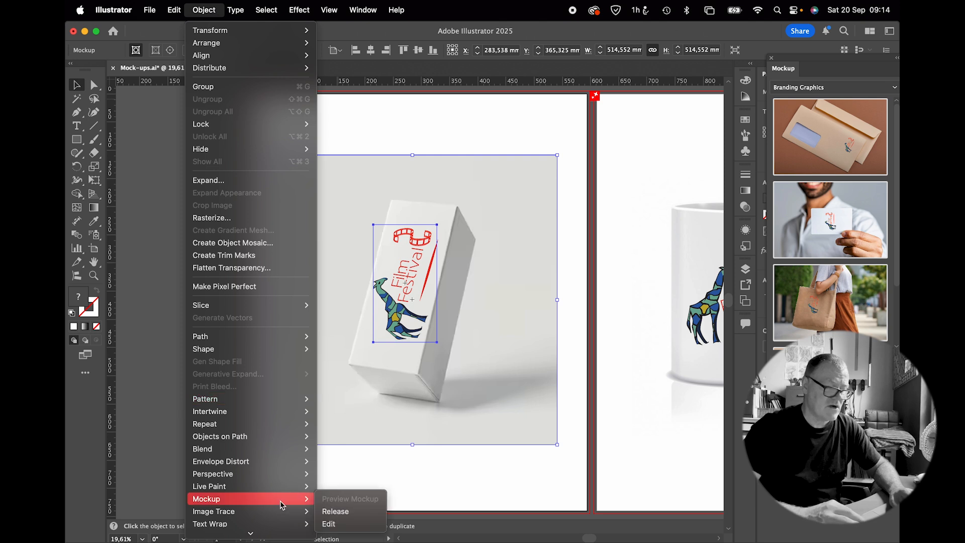
pyautogui.click(336, 511)
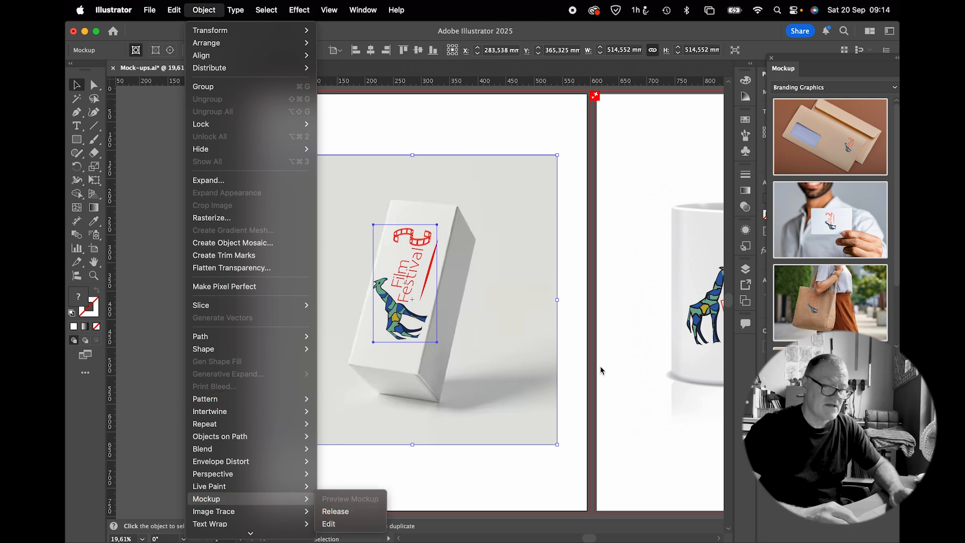
# Create a mockup from the Film Festival logo and the mug photo, and shift the logo to the mug's left side
pyautogui.hscroll(10, 600, 367)
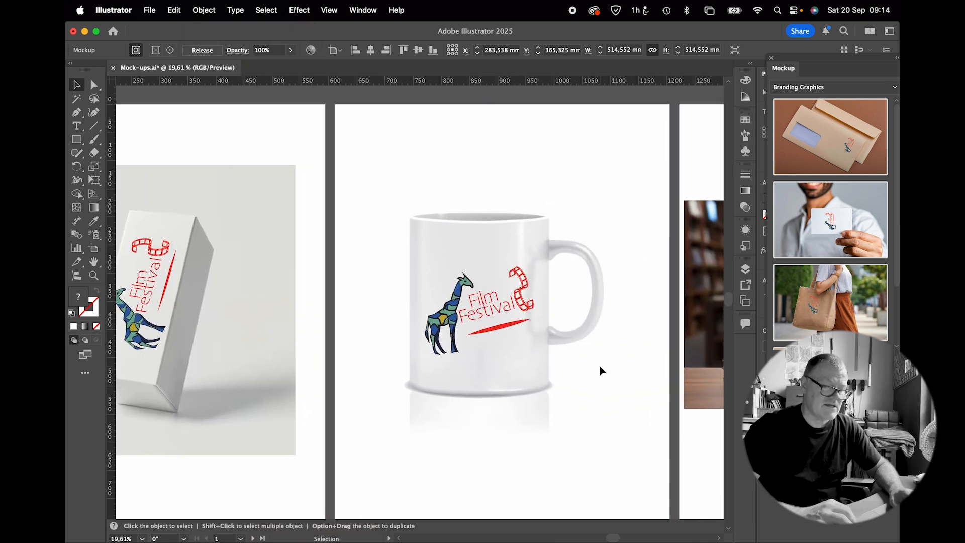
pyautogui.click(476, 318)
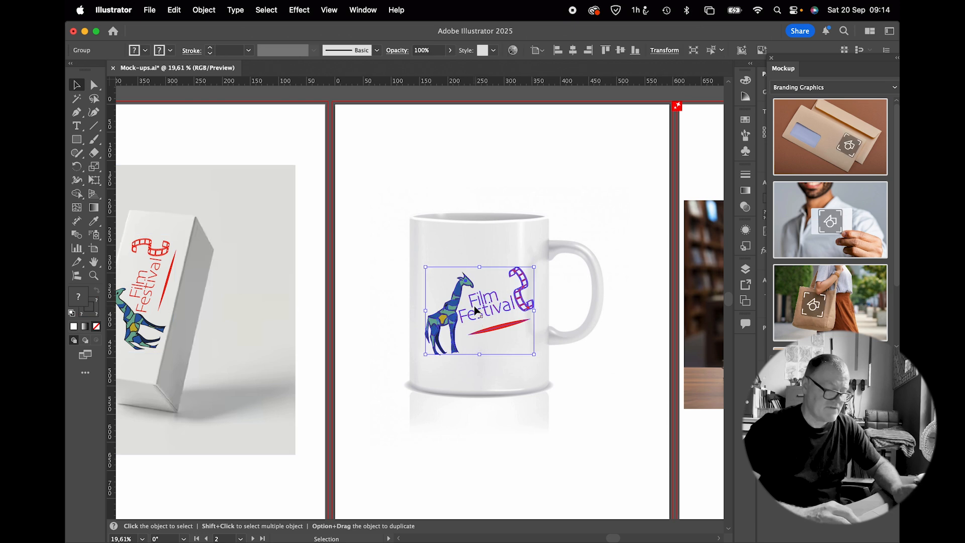
pyautogui.click(485, 223)
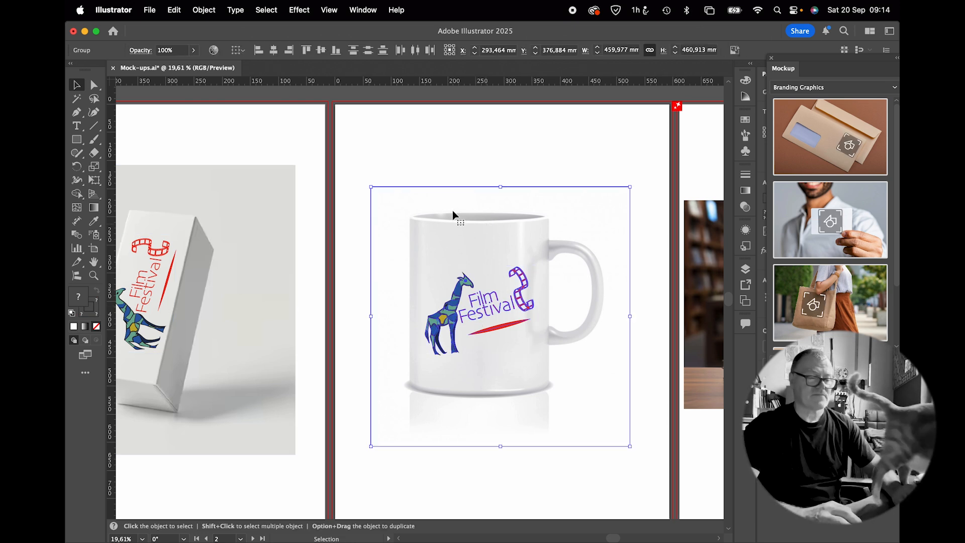
pyautogui.click(203, 10)
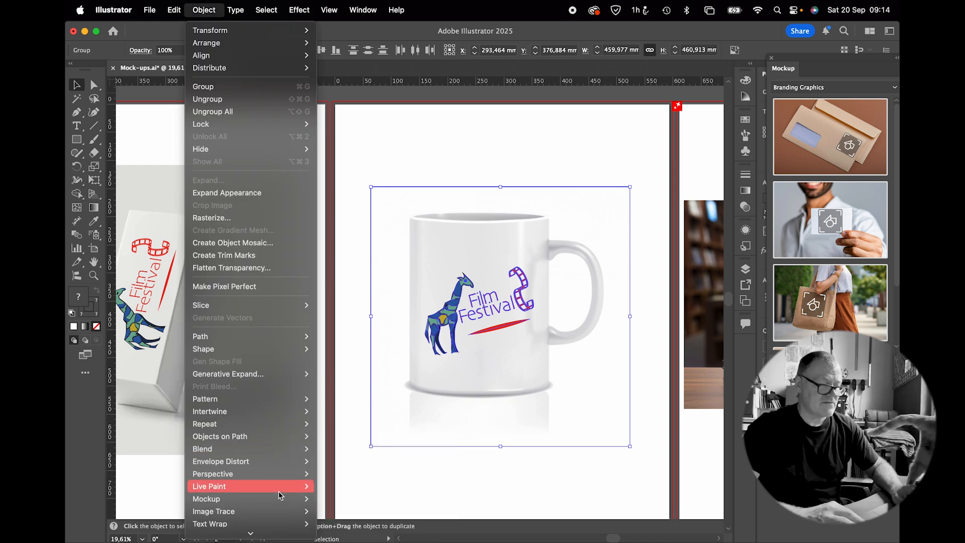
pyautogui.moveTo(281, 499)
pyautogui.click(332, 498)
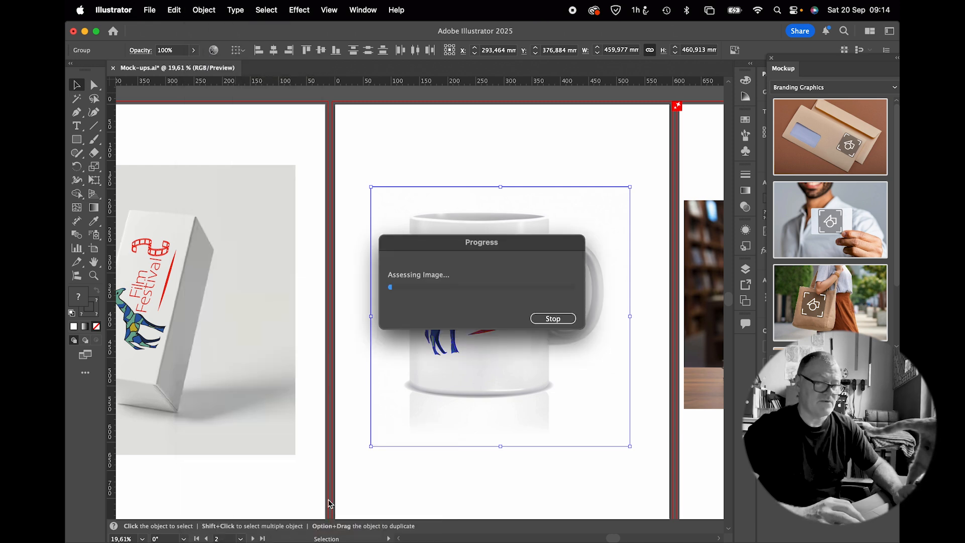
pyautogui.moveTo(499, 314); pyautogui.dragTo(466, 306)
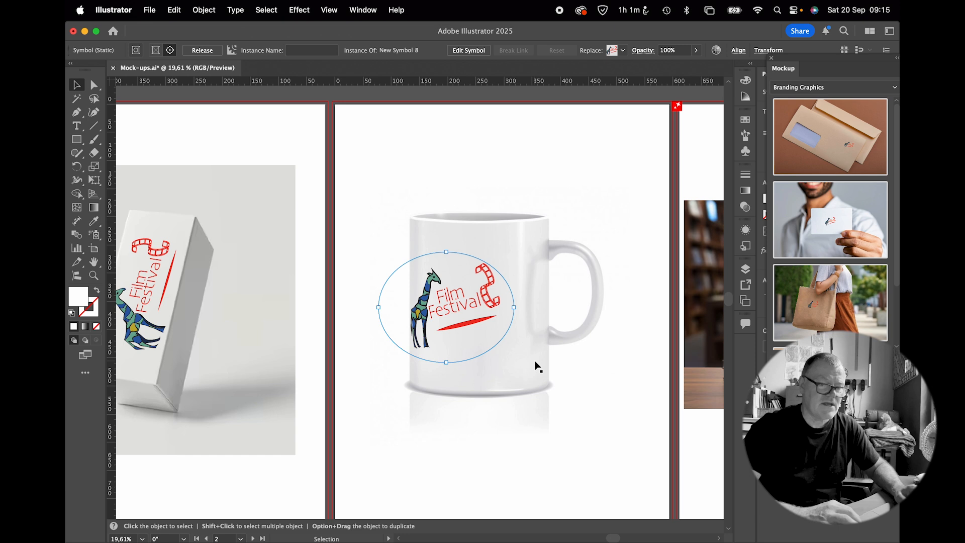
# Create a mockup from the Film Festival logo and the backpack photo
pyautogui.hscroll(10, 537, 366)
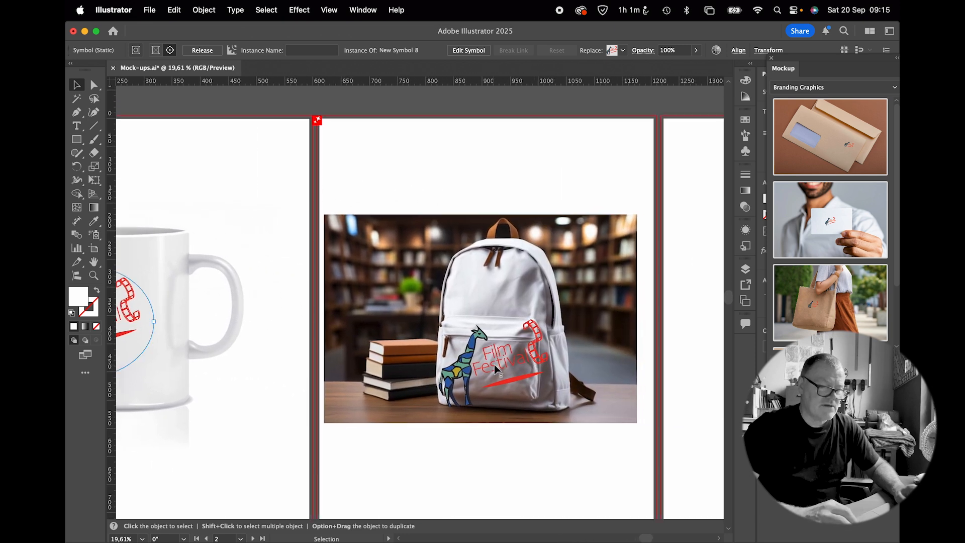
pyautogui.click(495, 369)
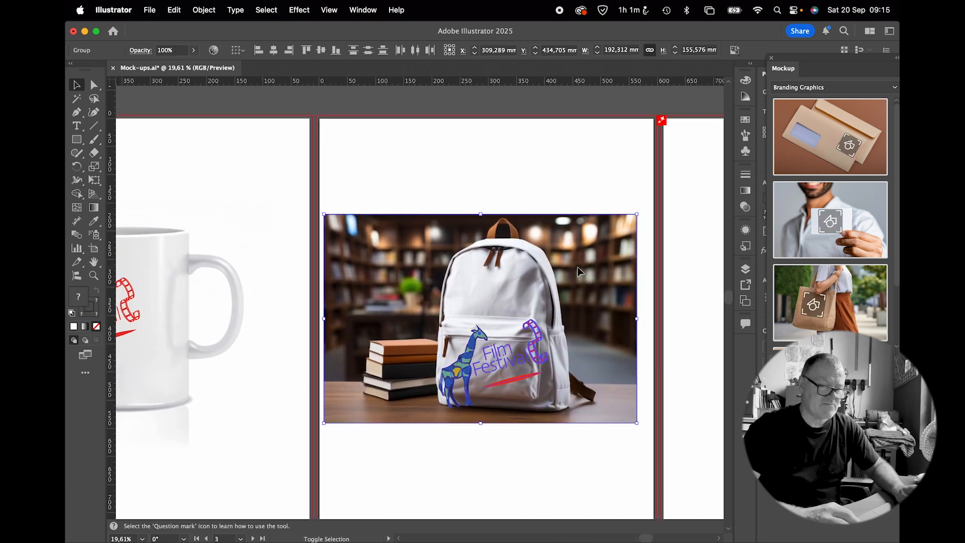
pyautogui.click(204, 9)
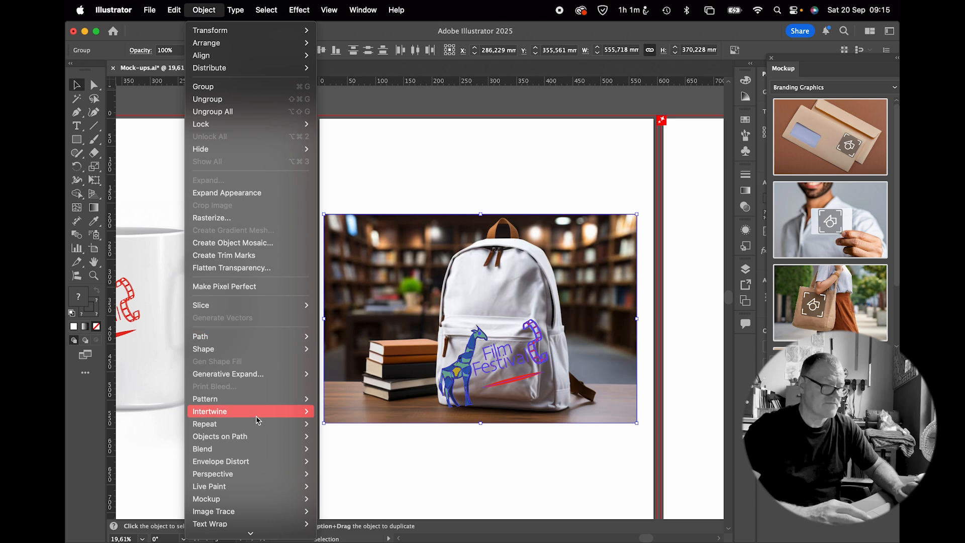
pyautogui.moveTo(251, 499)
pyautogui.click(323, 504)
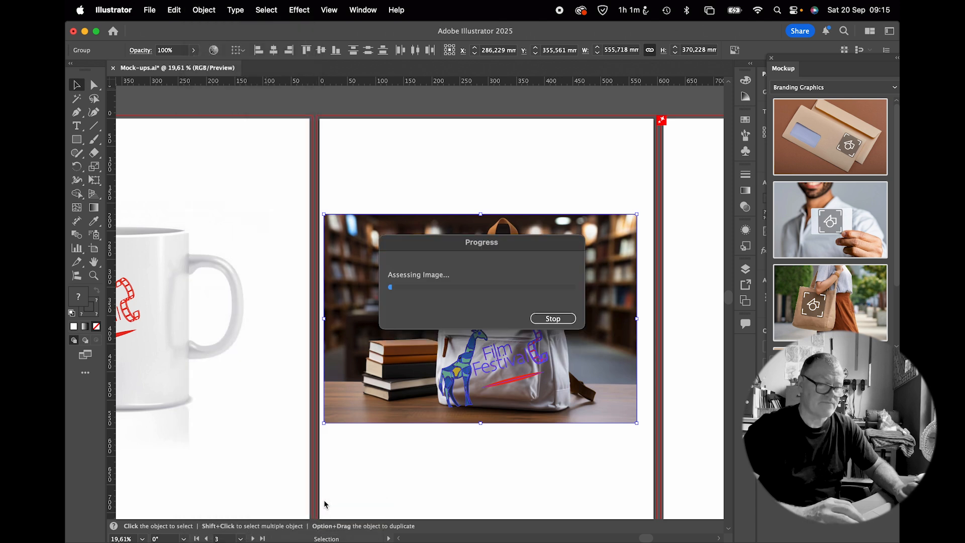
# Shrink the logo on the backpack and move it up onto the area above the front pocket
pyautogui.moveTo(568, 366); pyautogui.dragTo(546, 367)
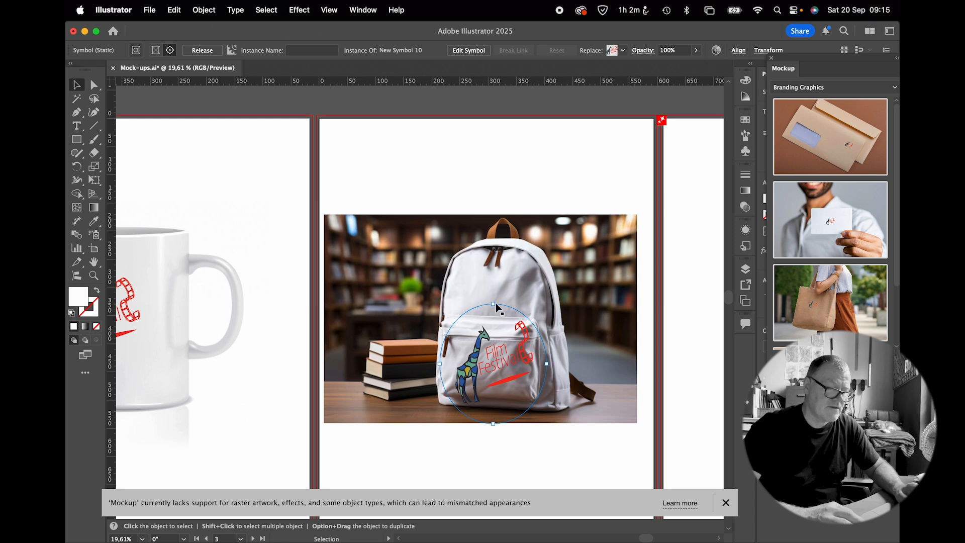
pyautogui.moveTo(493, 305); pyautogui.dragTo(493, 327)
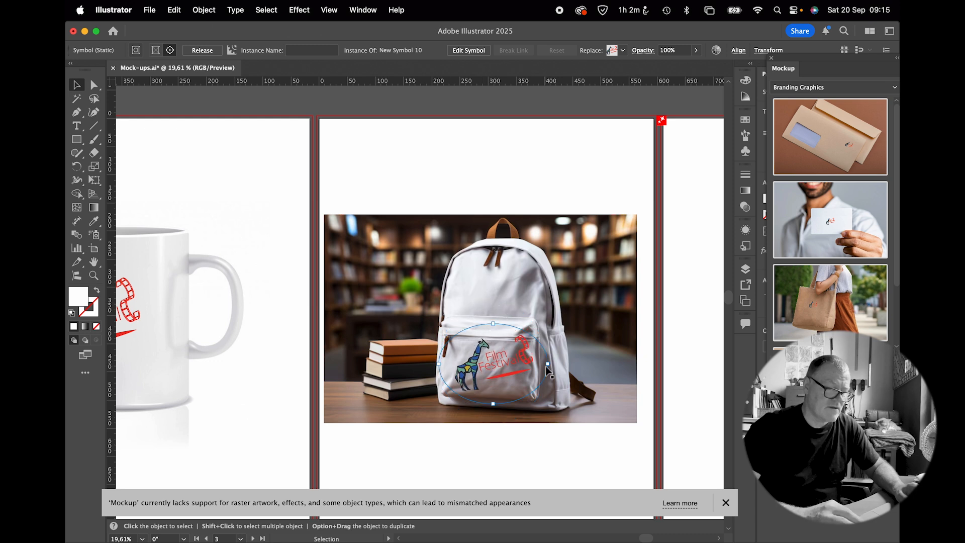
pyautogui.moveTo(551, 364); pyautogui.dragTo(506, 287)
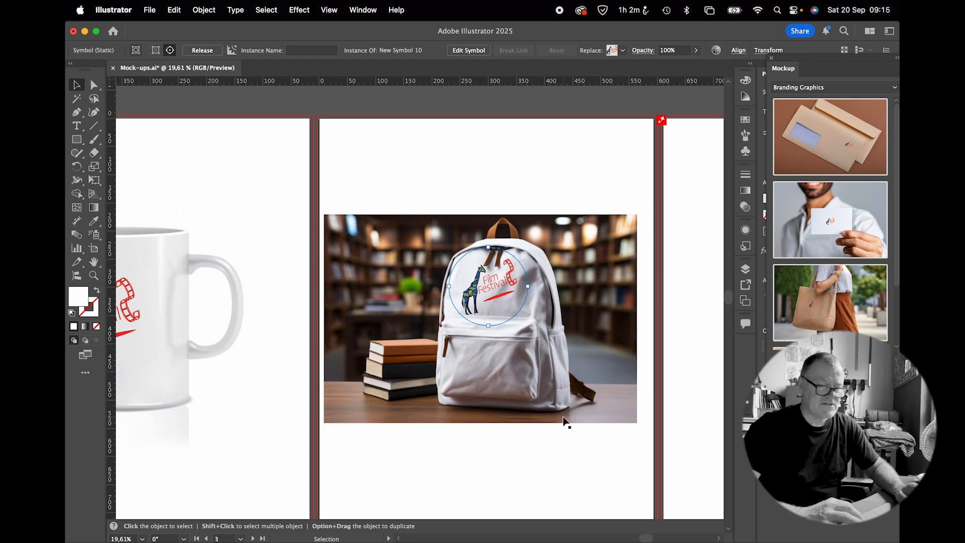
# Bring the artboard with the standalone logo into view and dock the floating Mockup panel beside the Properties panel
pyautogui.hscroll(6, 566, 422)
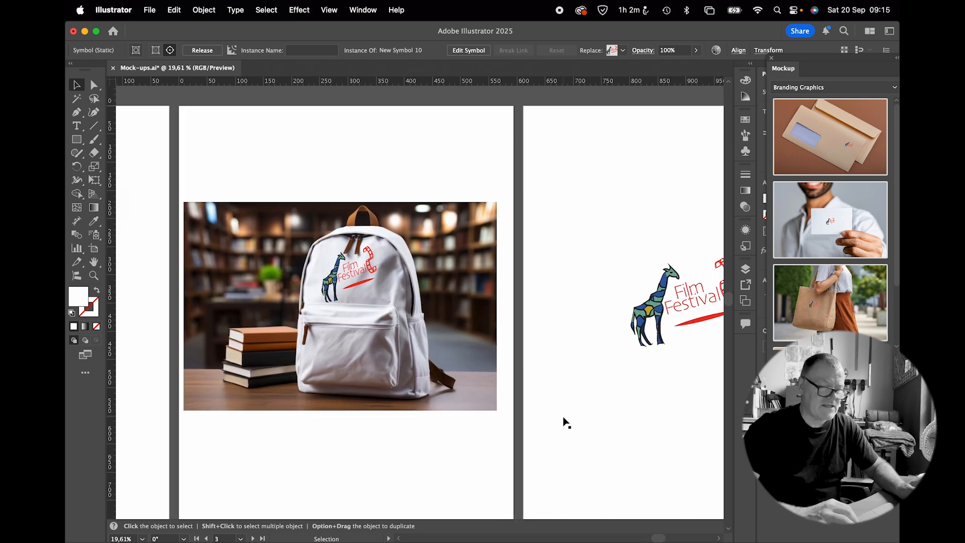
pyautogui.hscroll(3, 566, 423)
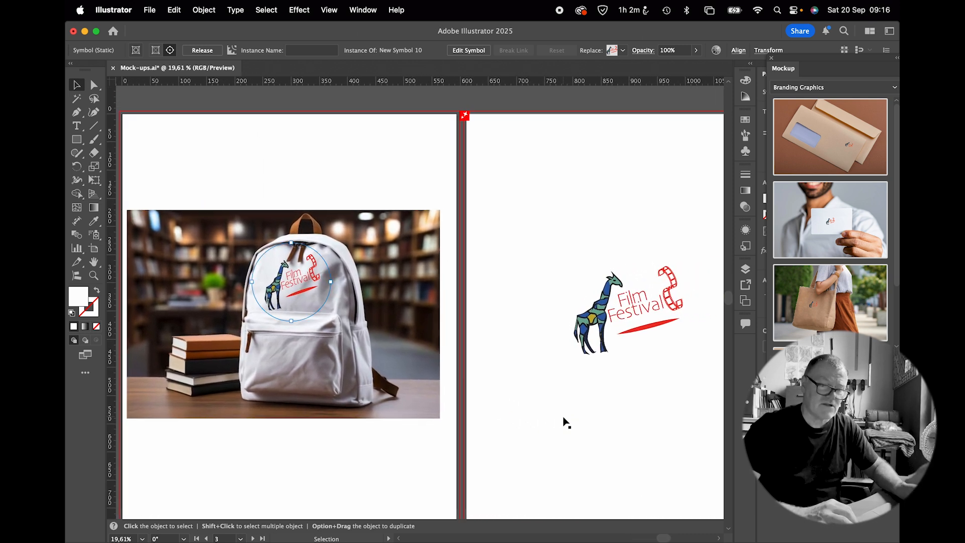
pyautogui.hscroll(7, 566, 422)
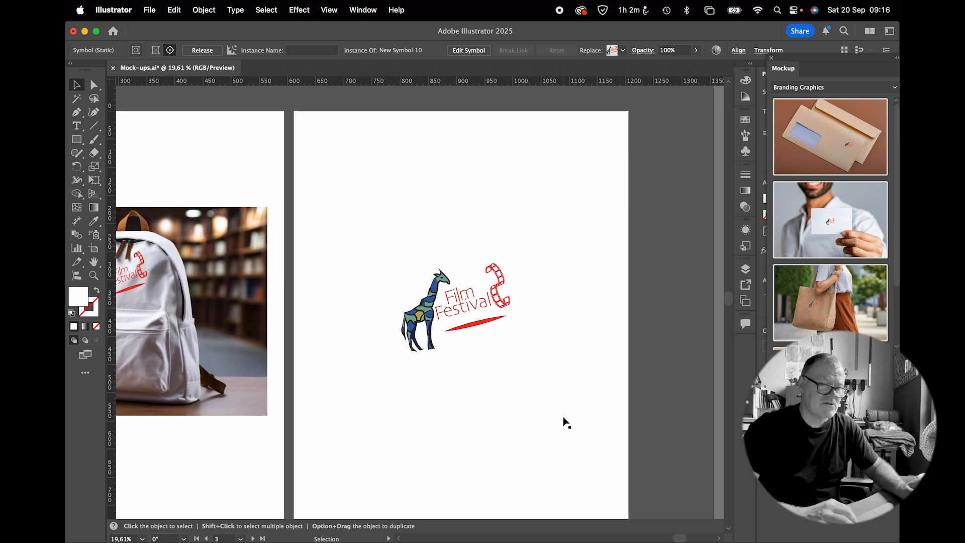
pyautogui.scroll(-1, 566, 422)
pyautogui.moveTo(829, 59); pyautogui.dragTo(727, 138)
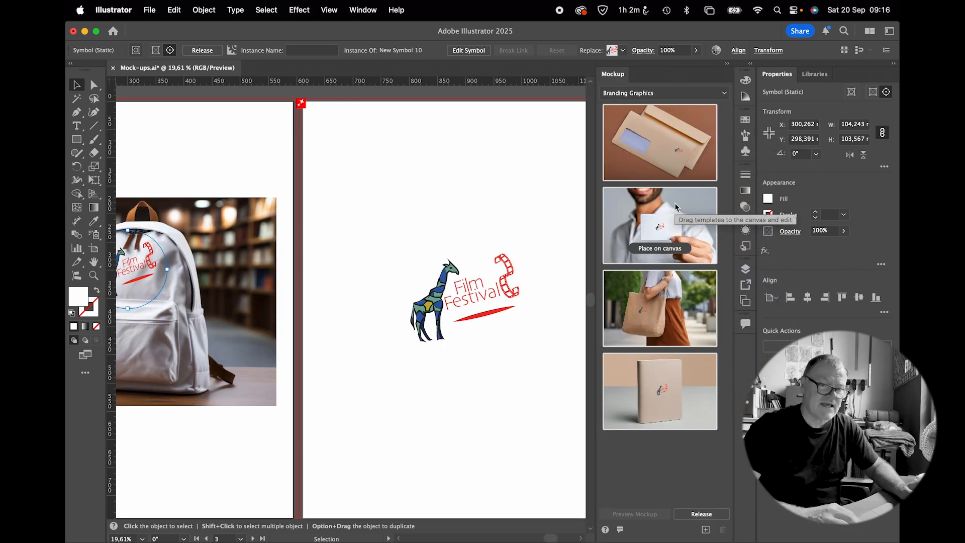
# Browse the Apparel, Branding Graphics and Digital Devices mockup template categories, ending on Branding Graphics
pyautogui.click(638, 93)
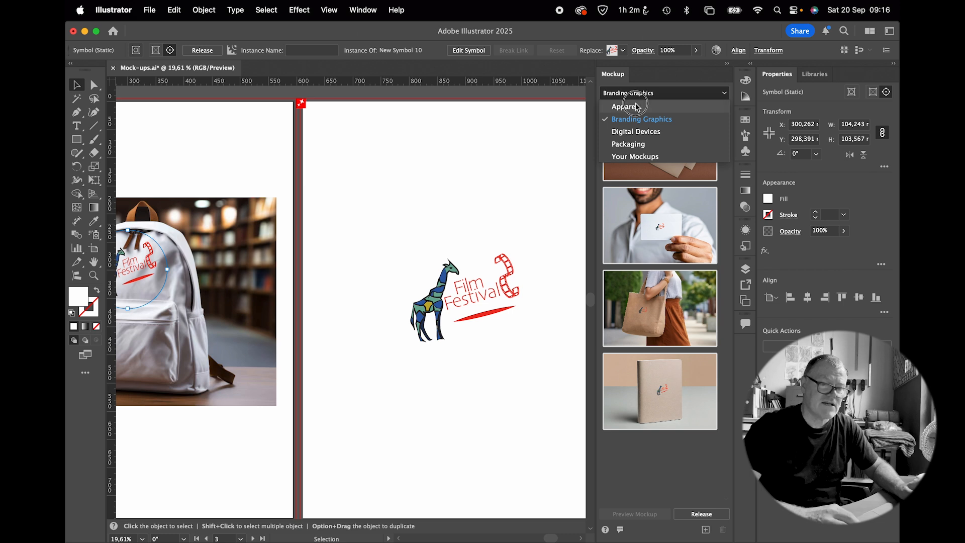
pyautogui.click(635, 104)
pyautogui.click(638, 96)
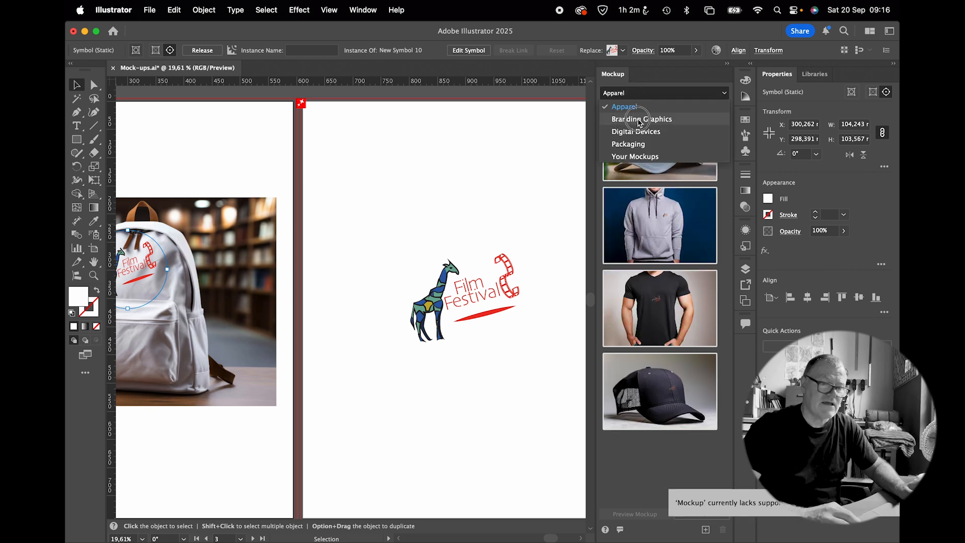
pyautogui.click(642, 103)
pyautogui.click(641, 96)
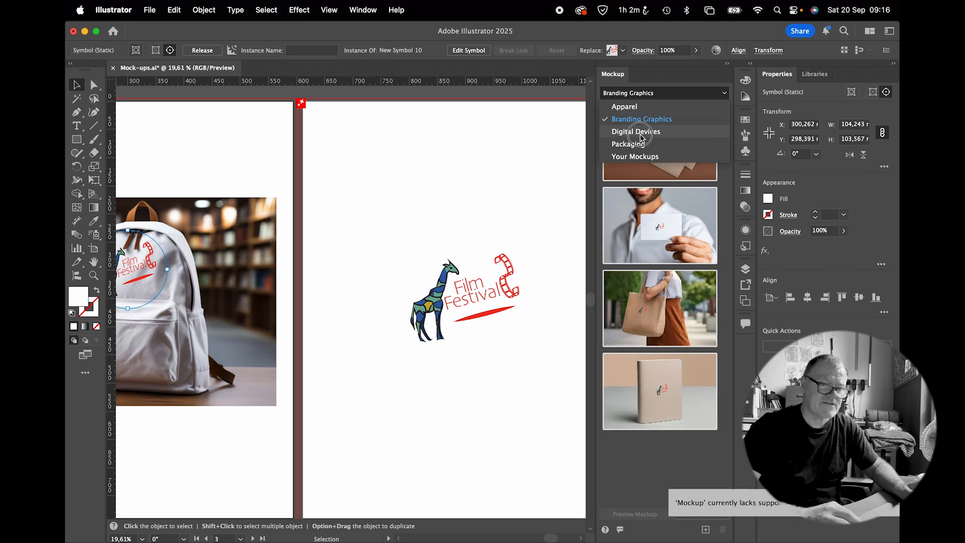
pyautogui.click(641, 132)
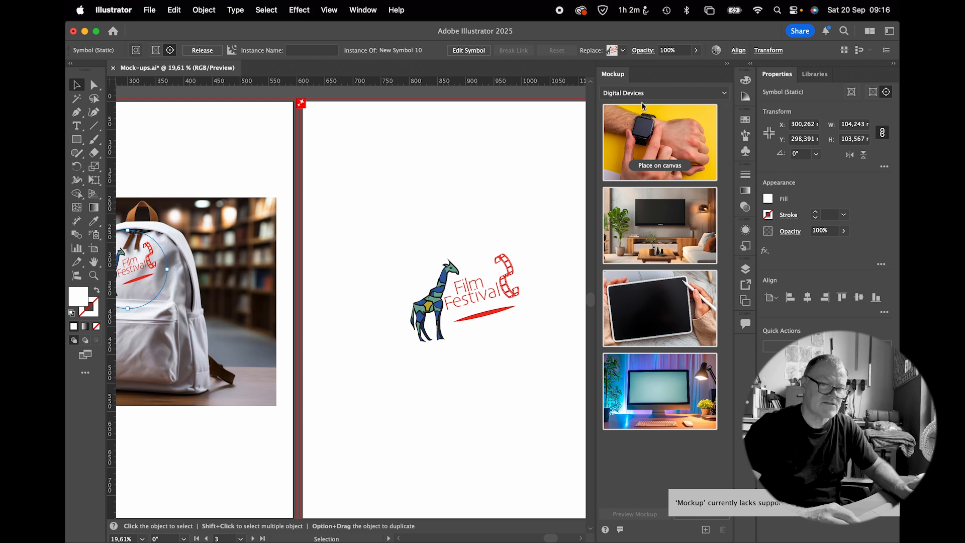
pyautogui.click(657, 94)
pyautogui.click(642, 119)
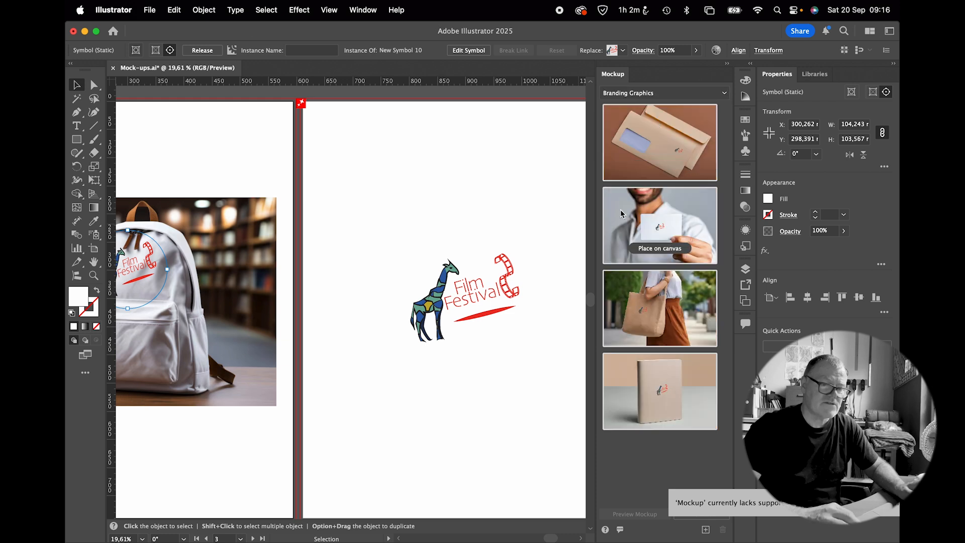
# Preview the standalone Film Festival logo on the Branding Graphics mockup templates and on the Apparel ones
pyautogui.click(468, 299)
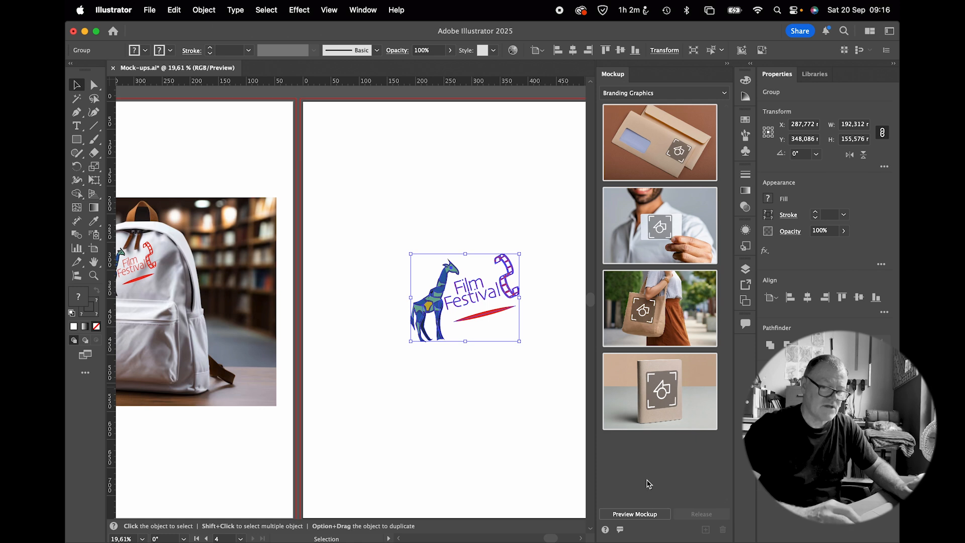
pyautogui.click(636, 515)
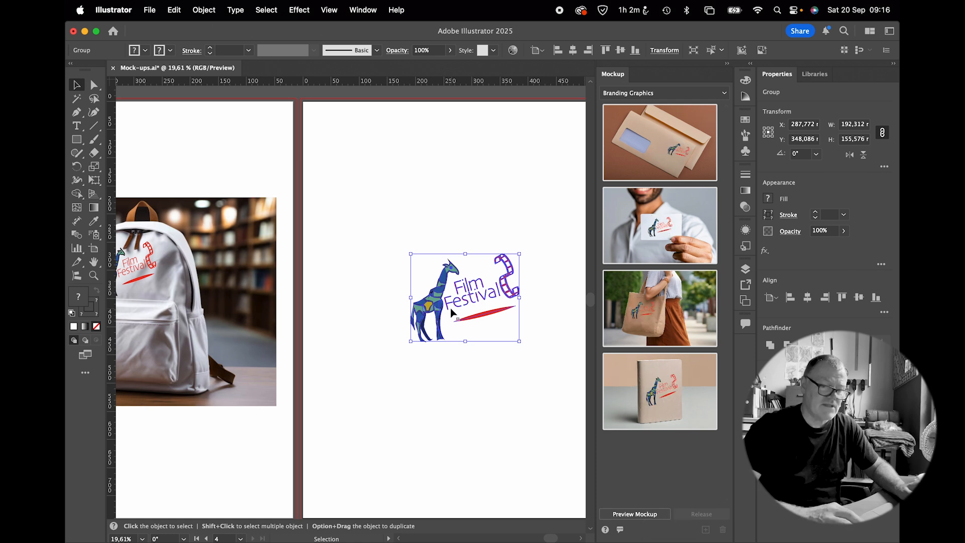
pyautogui.moveTo(669, 202)
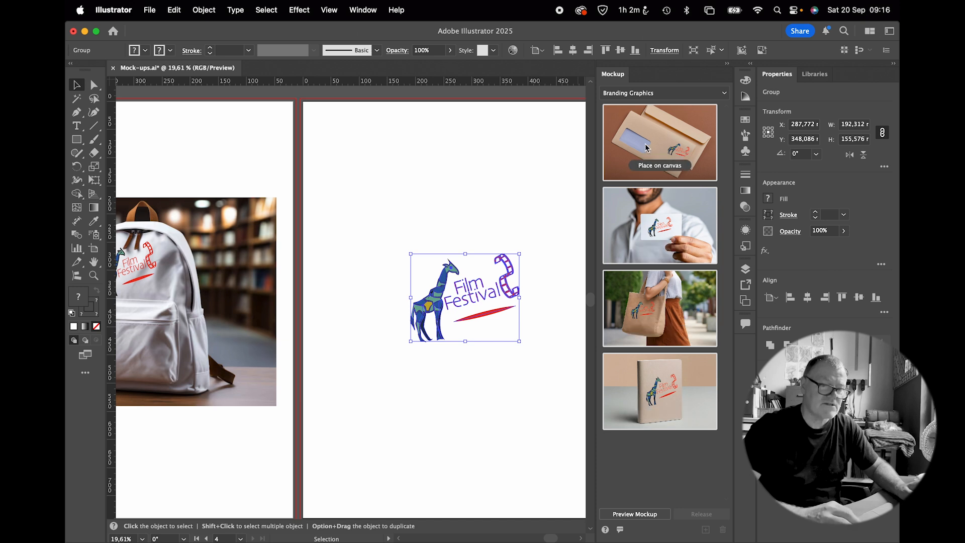
pyautogui.click(639, 94)
pyautogui.click(628, 106)
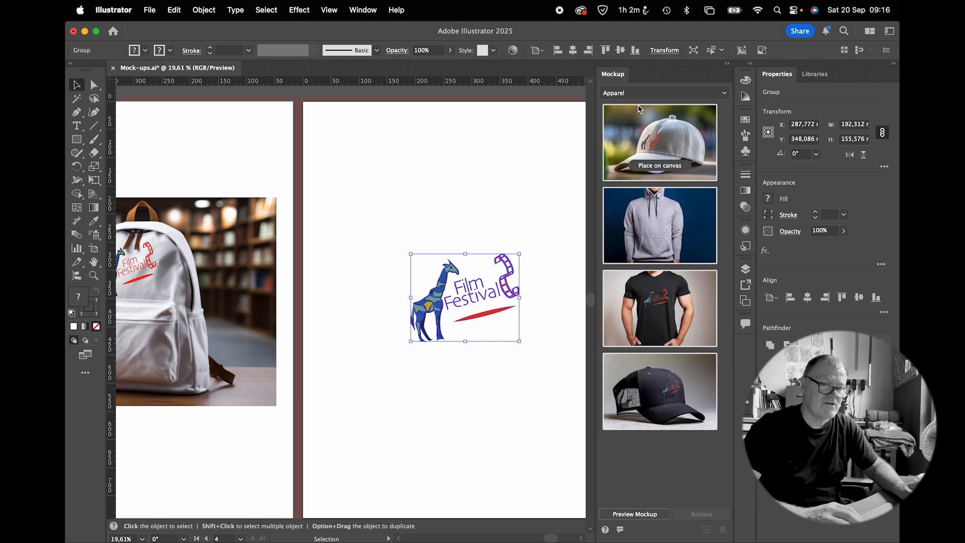
pyautogui.moveTo(676, 258)
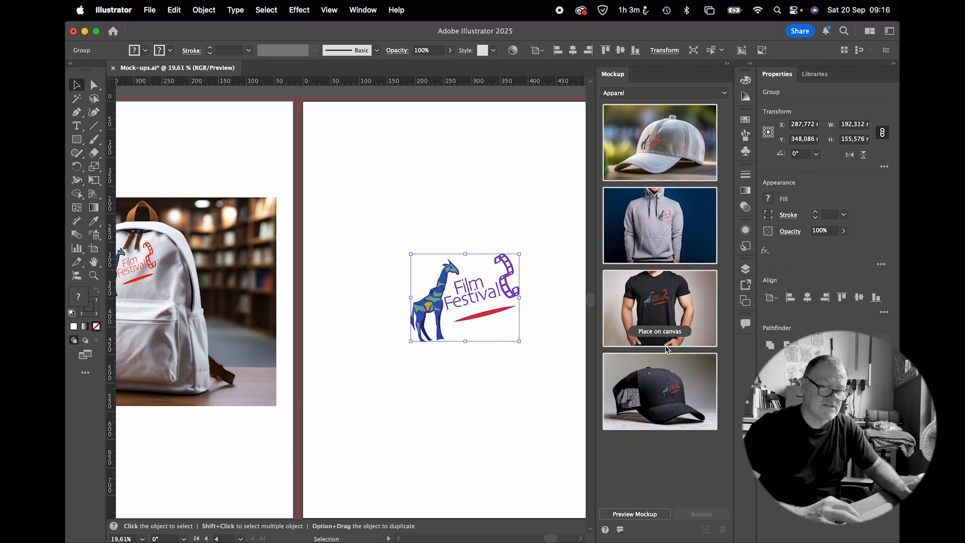
# Preview the standalone Film Festival logo on the Digital Devices mockup templates and on the Packaging ones
pyautogui.click(656, 100)
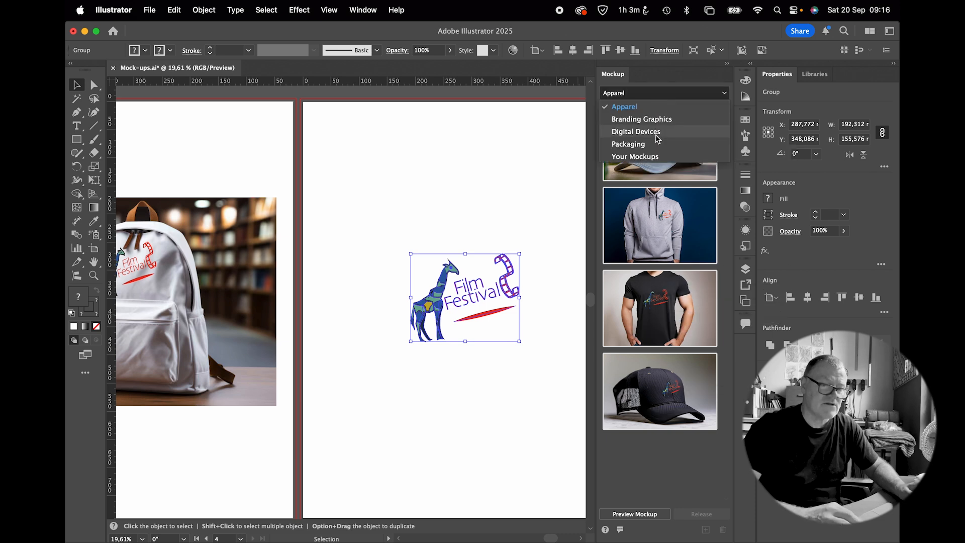
pyautogui.click(656, 134)
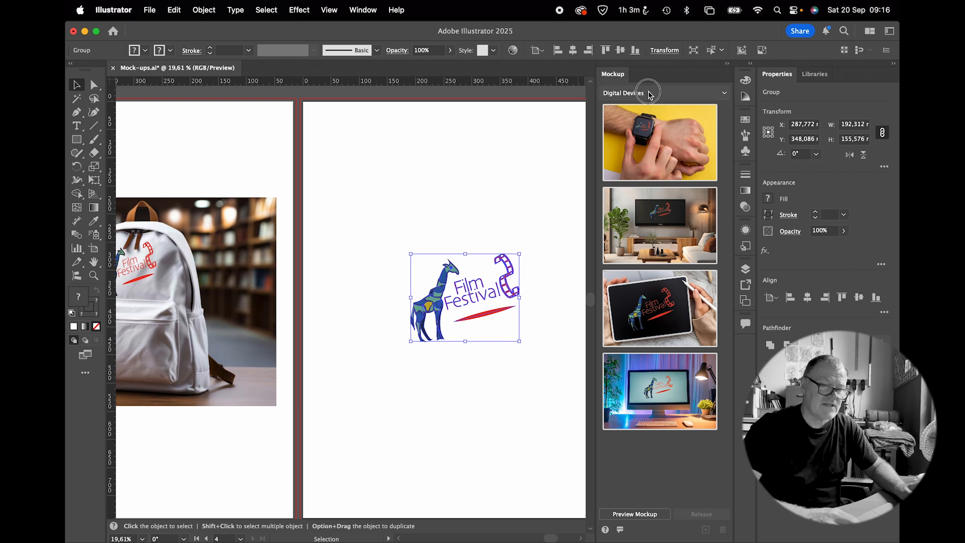
pyautogui.click(648, 94)
pyautogui.click(648, 143)
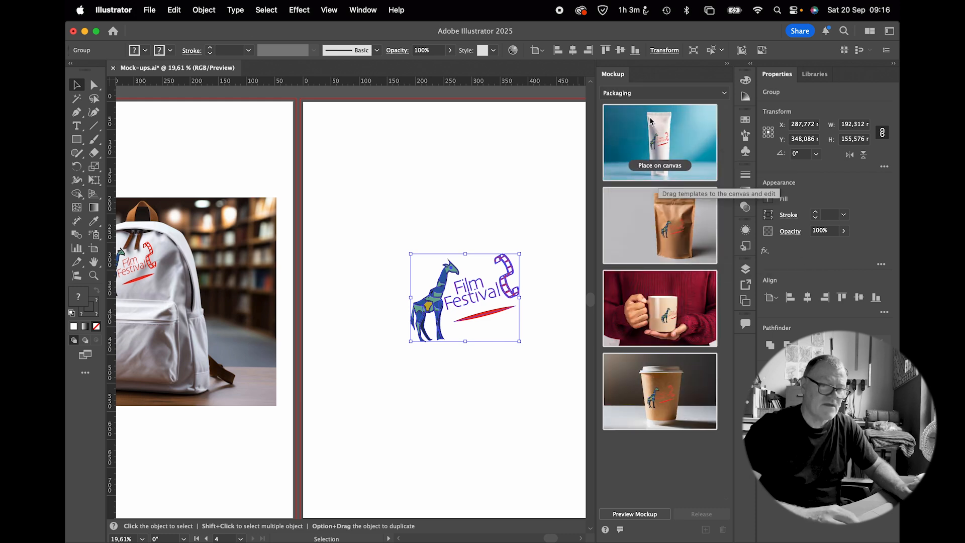
pyautogui.click(649, 93)
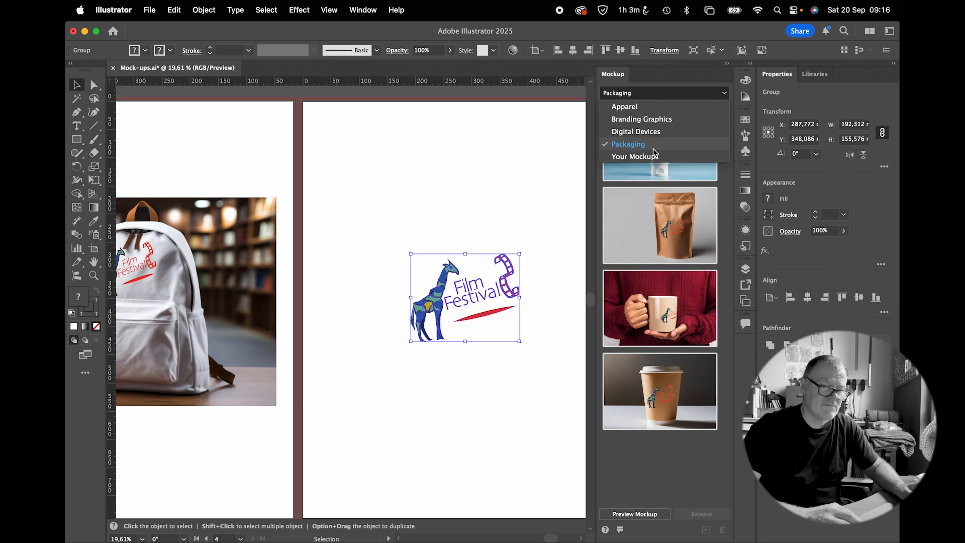
pyautogui.click(650, 94)
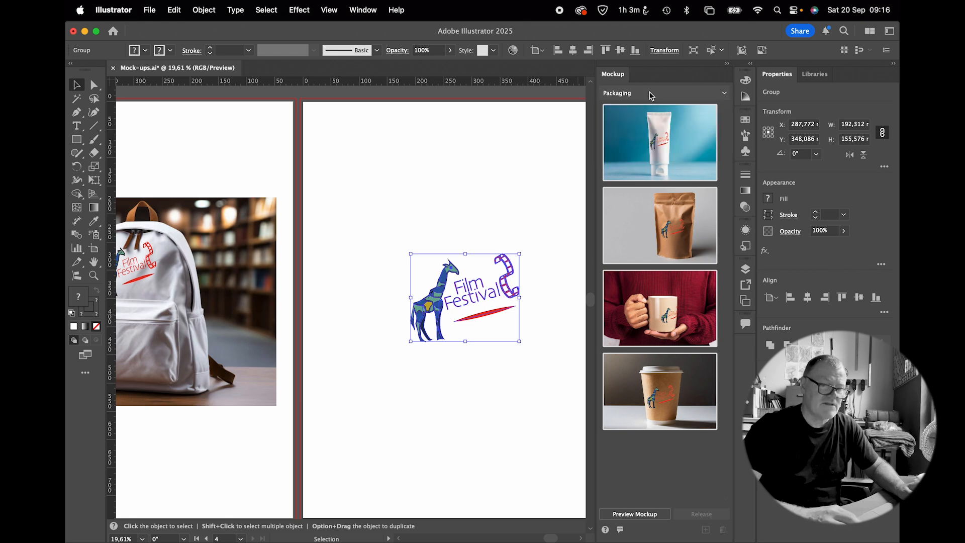
# Place the tote bag mockup from the Branding Graphics category on the canvas and move it just below the standalone logo
pyautogui.click(639, 97)
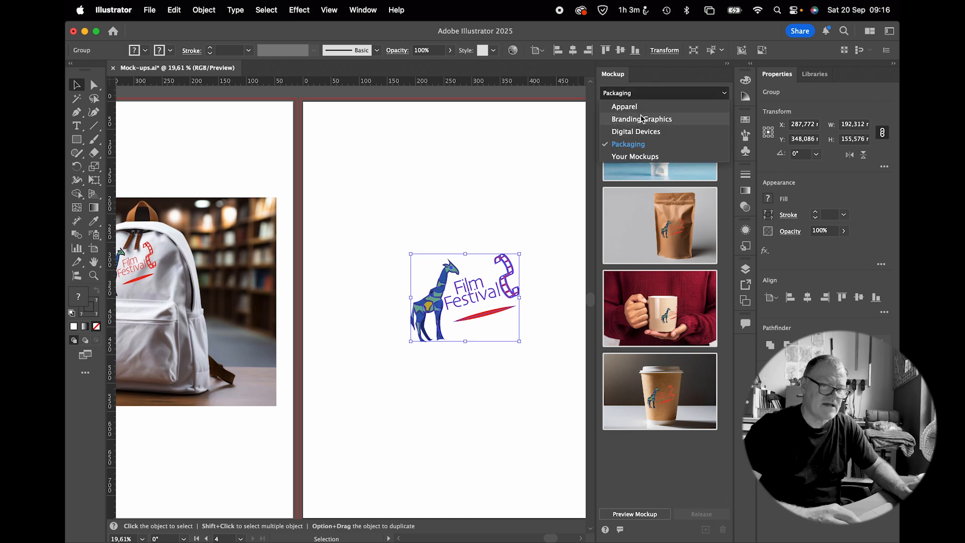
pyautogui.click(642, 120)
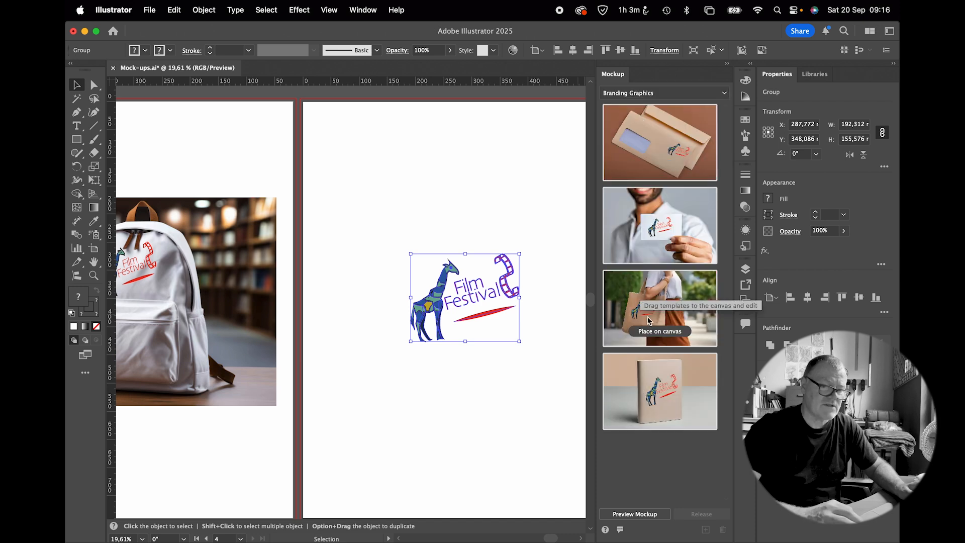
pyautogui.click(632, 318)
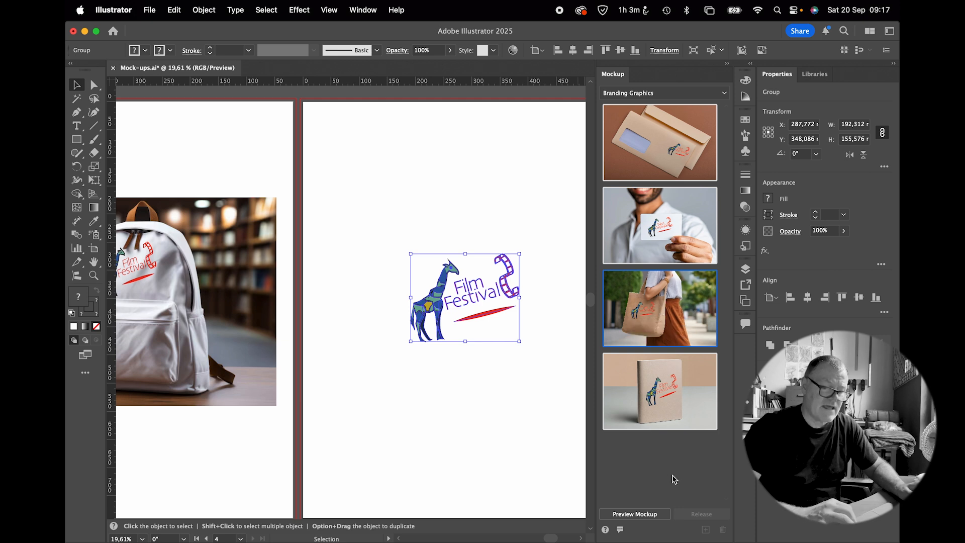
pyautogui.moveTo(668, 329)
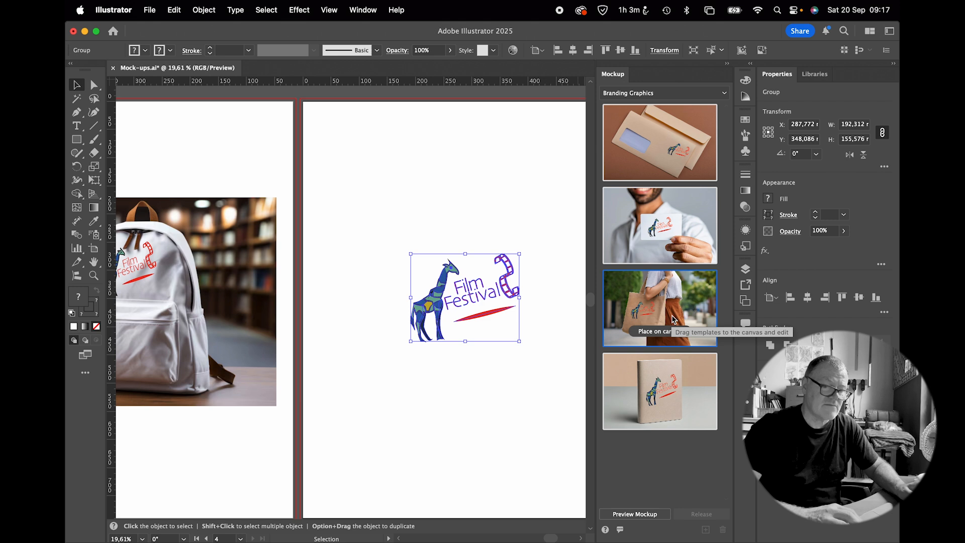
pyautogui.click(669, 331)
pyautogui.moveTo(382, 263); pyautogui.dragTo(471, 384)
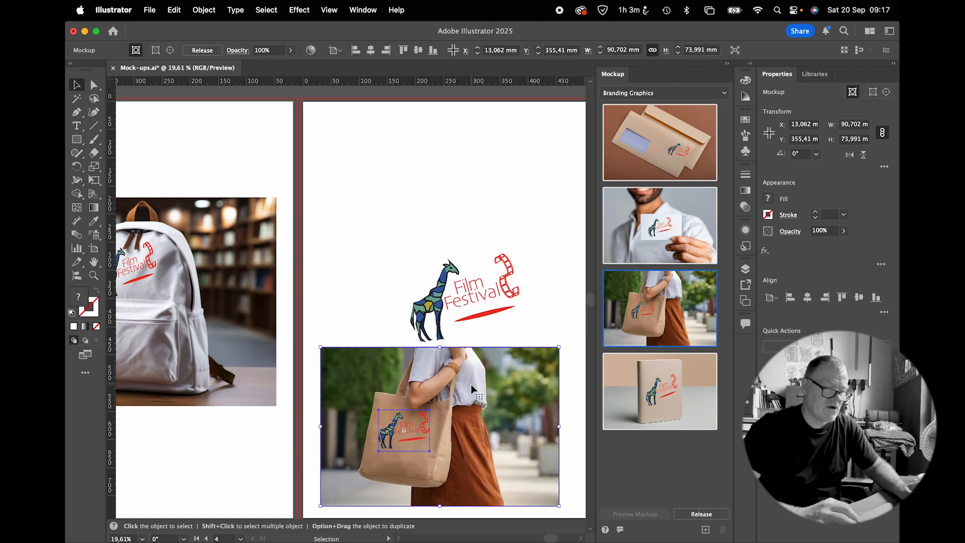
# Place the business card mockup on the canvas and move it directly above the tote bag mockup on the artboard
pyautogui.moveTo(647, 305)
pyautogui.click(648, 250)
pyautogui.moveTo(335, 308); pyautogui.dragTo(435, 284)
pyautogui.press('super+z')
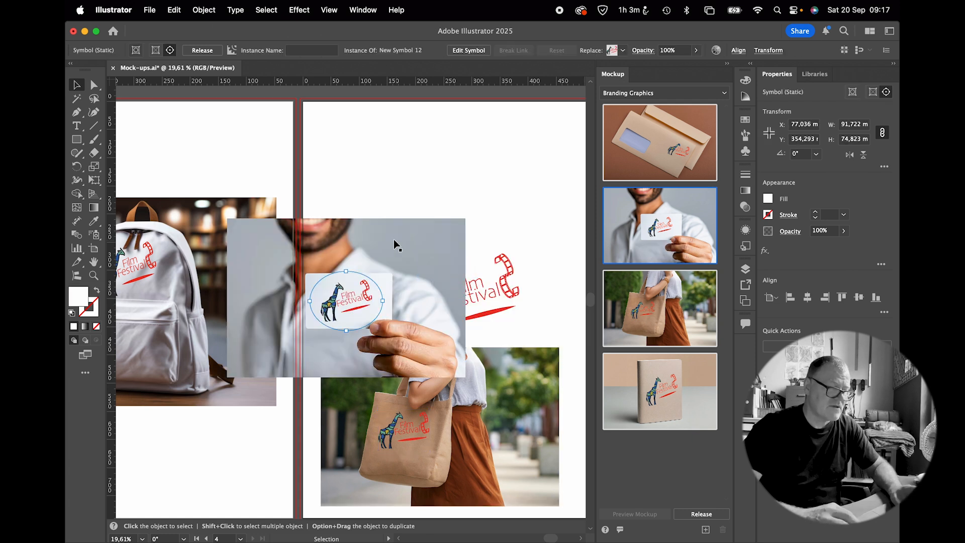
pyautogui.click(363, 233)
pyautogui.moveTo(363, 233); pyautogui.dragTo(450, 222)
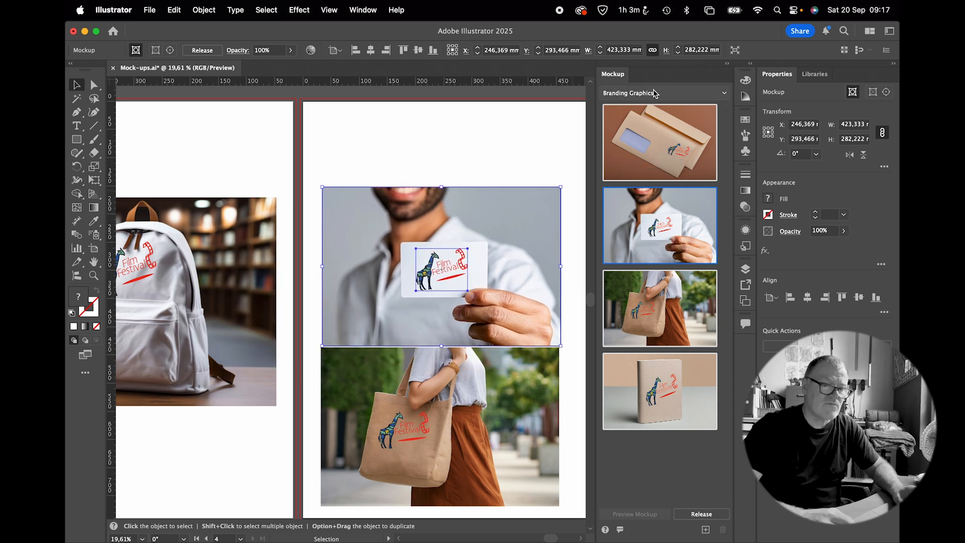
# Place the brown pouch mockup from the Packaging category on the canvas and move it to the upper part of the artboard
pyautogui.click(654, 93)
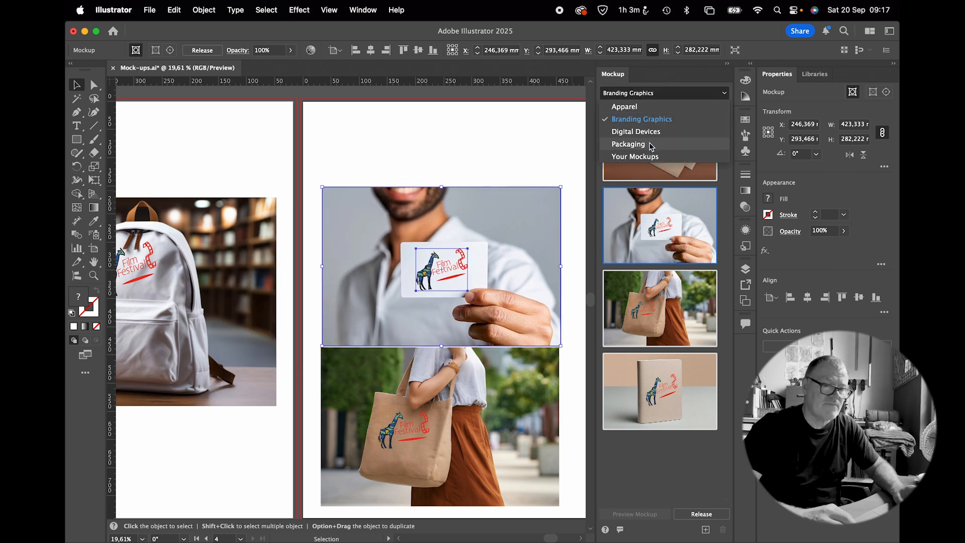
pyautogui.click(652, 145)
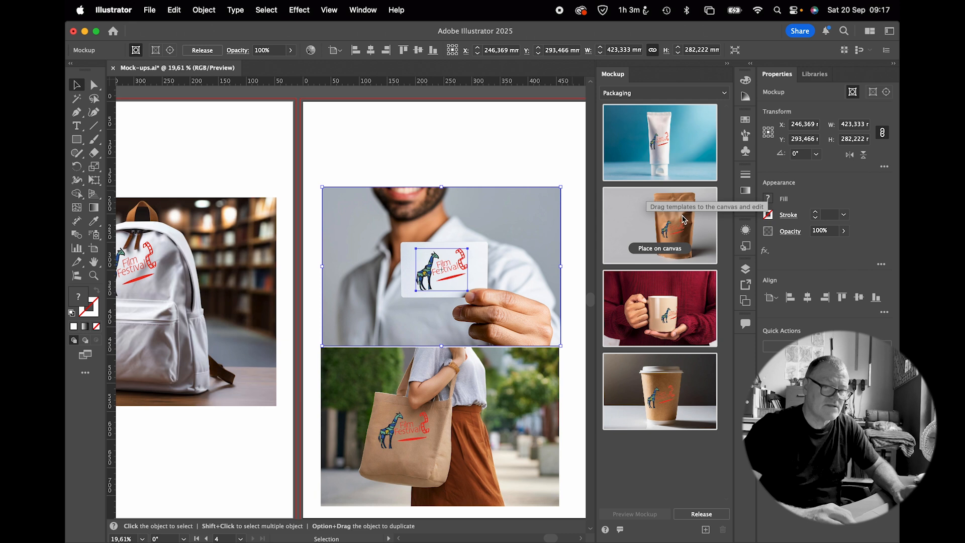
pyautogui.click(664, 249)
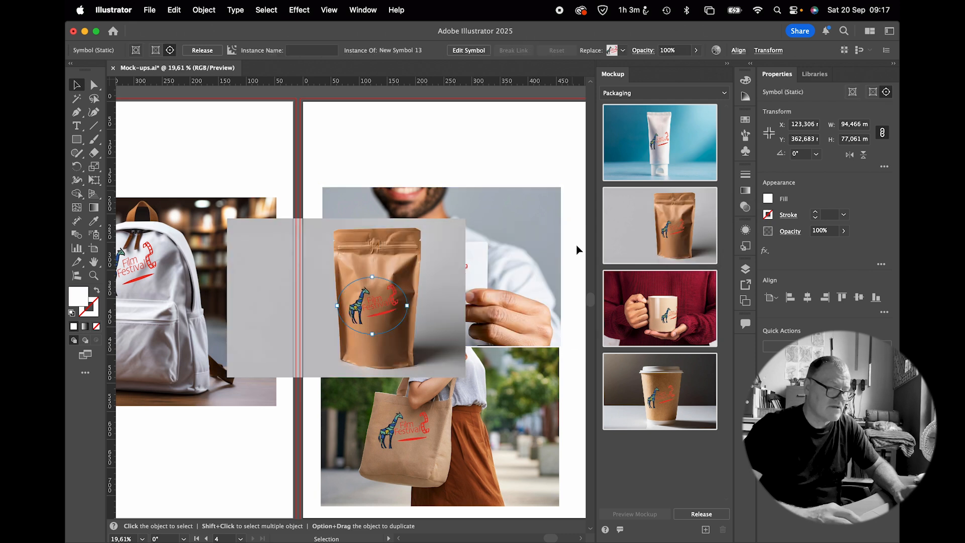
pyautogui.click(408, 141)
pyautogui.moveTo(323, 269); pyautogui.dragTo(413, 181)
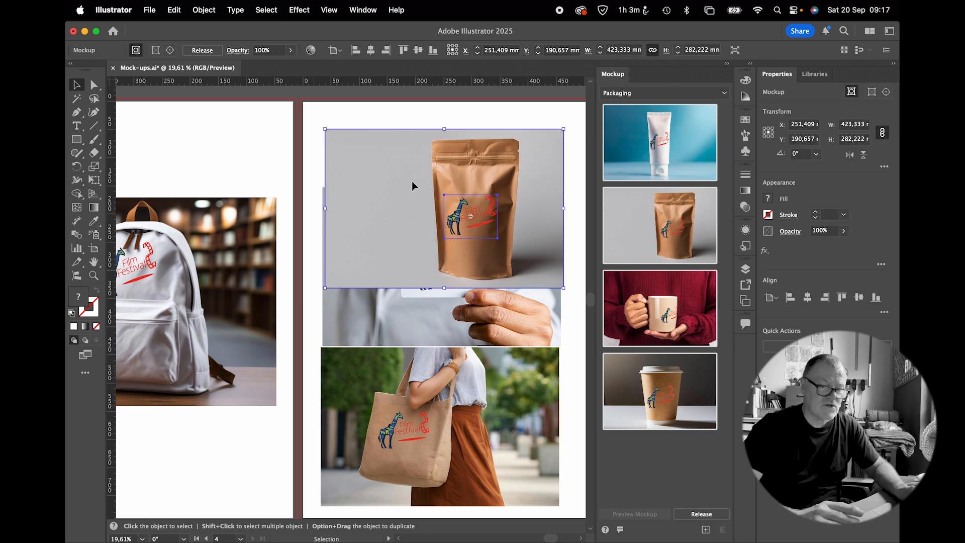
# Place the handheld mug mockup on the canvas and move it onto the artboard above the tote bag mockup
pyautogui.moveTo(666, 308)
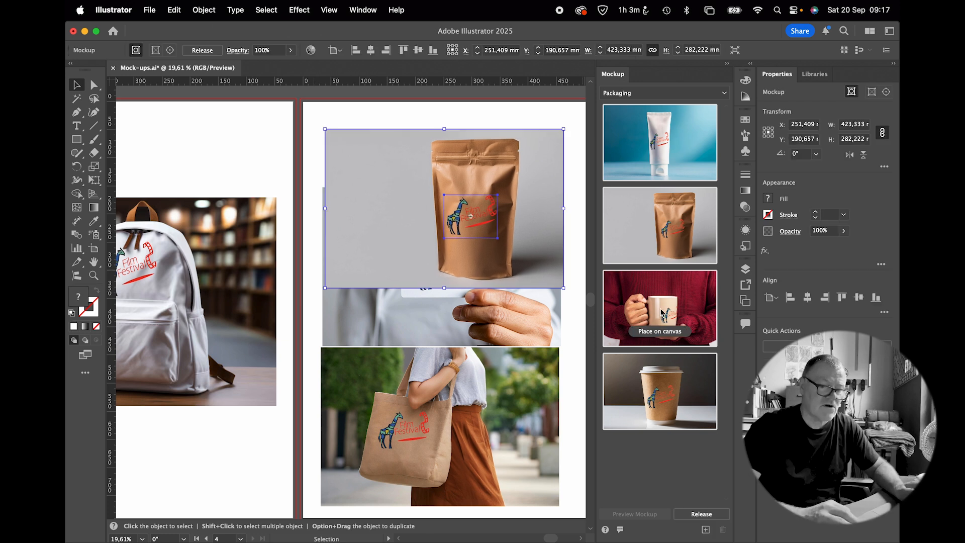
pyautogui.click(659, 334)
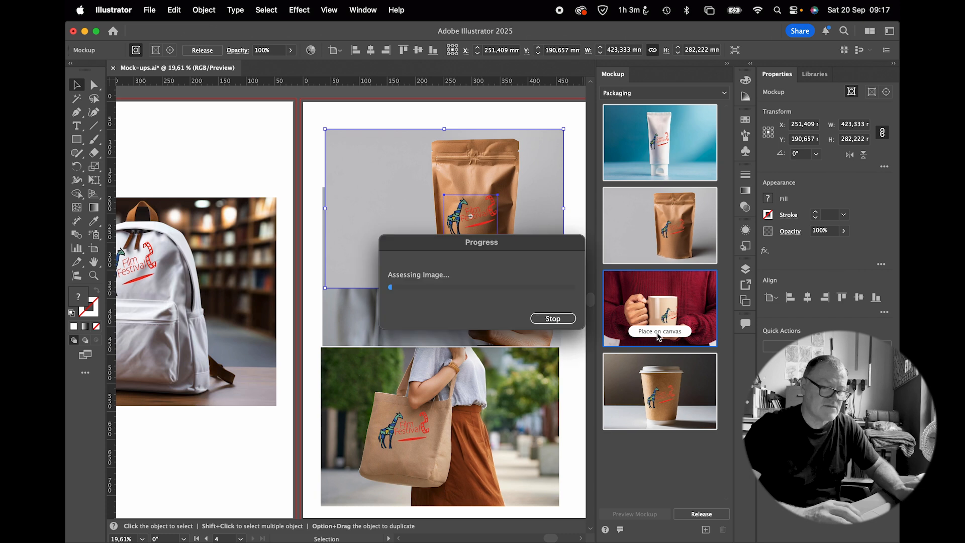
pyautogui.moveTo(363, 266); pyautogui.dragTo(443, 233)
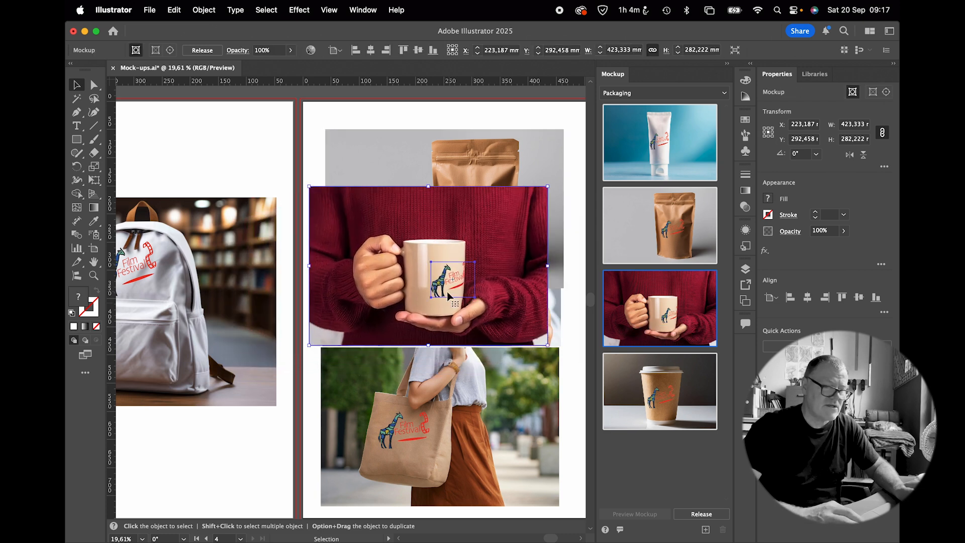